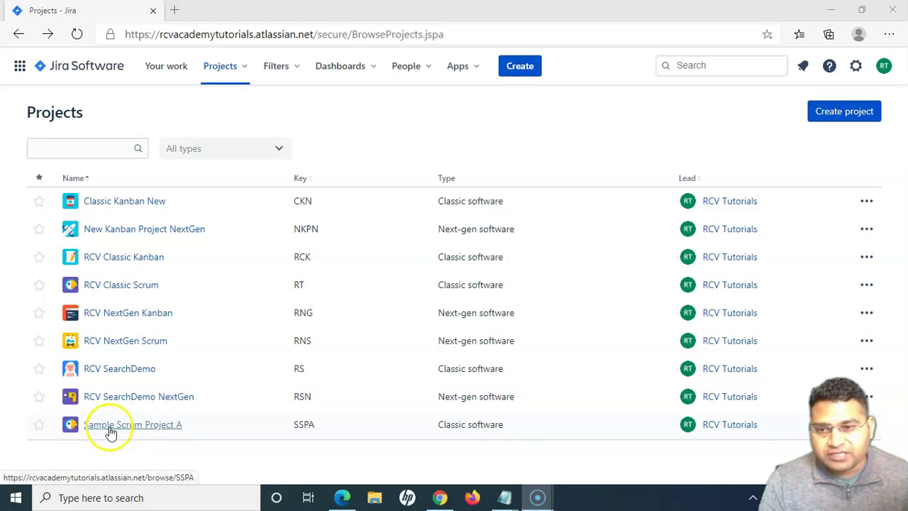
# - Load the Burndown Chart report from Sample Scrum Project A's Reports page
pyautogui.click(133, 428)
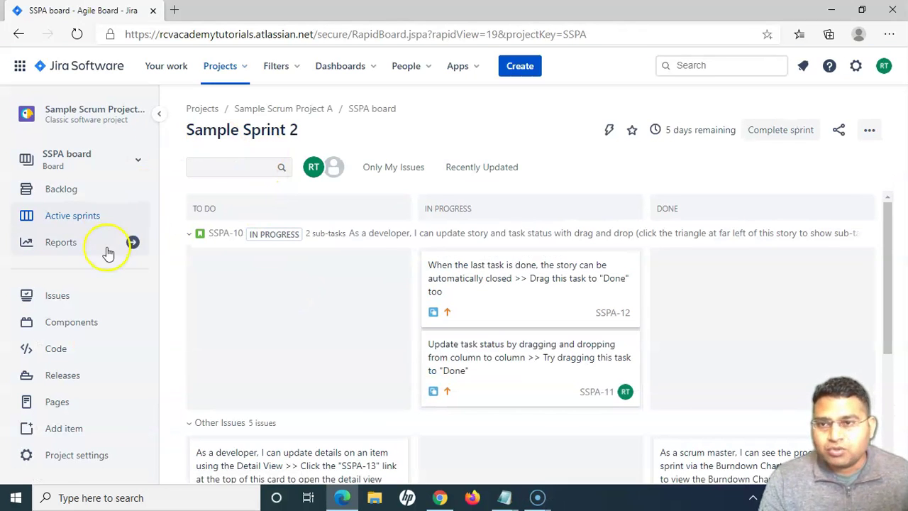
pyautogui.click(61, 248)
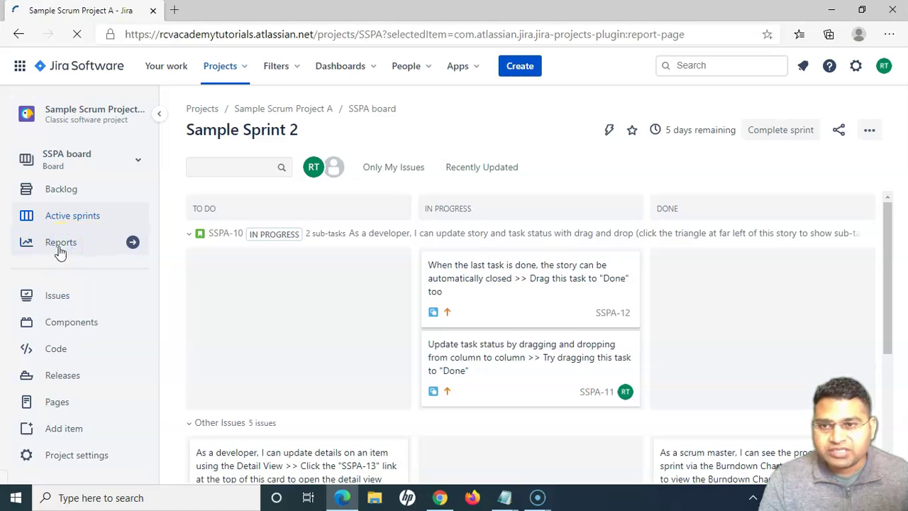
pyautogui.click(268, 312)
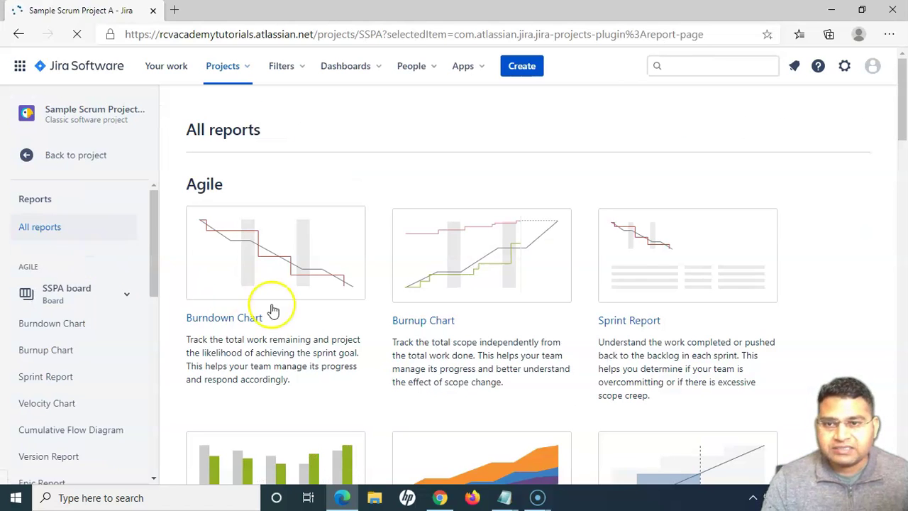
pyautogui.click(234, 324)
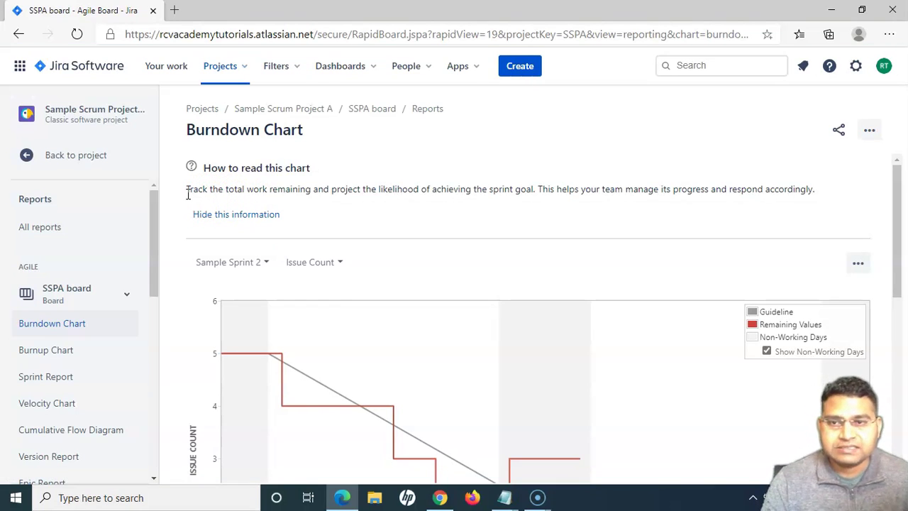
pyautogui.moveTo(182, 192); pyautogui.dragTo(537, 194)
pyautogui.click(538, 197)
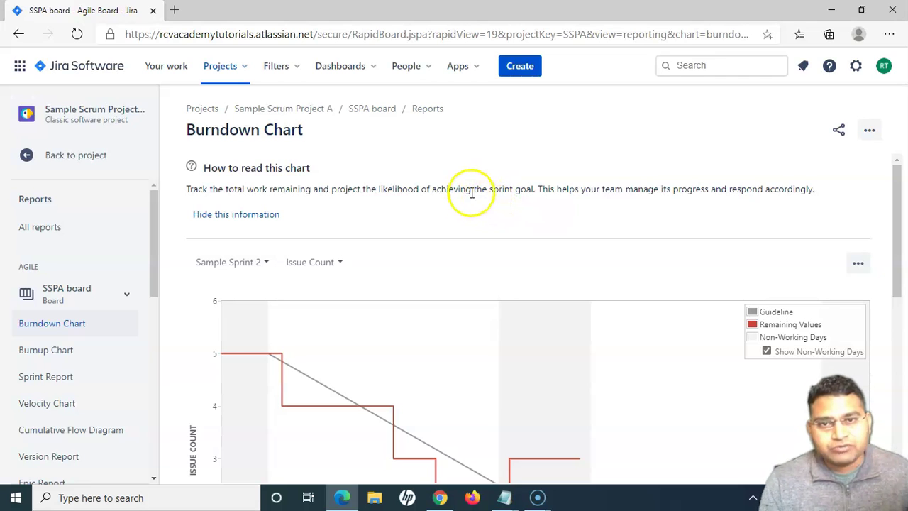
pyautogui.moveTo(462, 190); pyautogui.dragTo(510, 190)
pyautogui.click(580, 198)
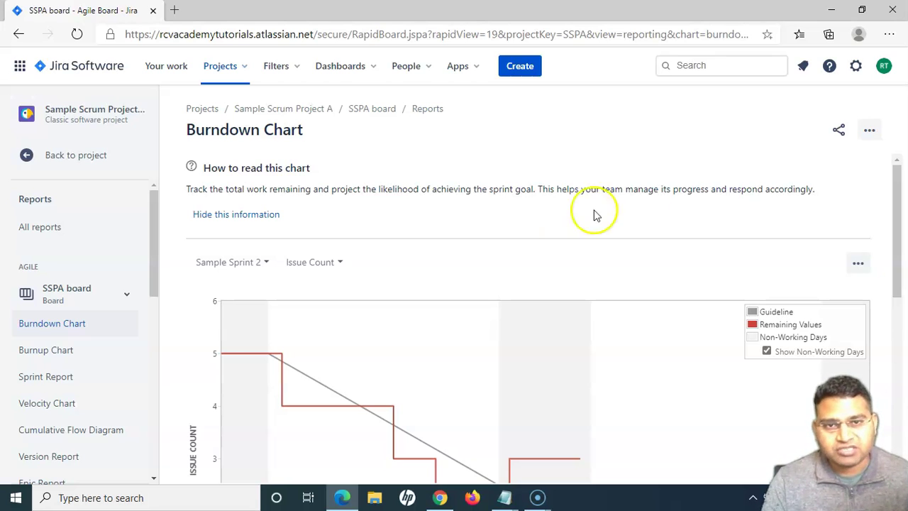
pyautogui.click(522, 216)
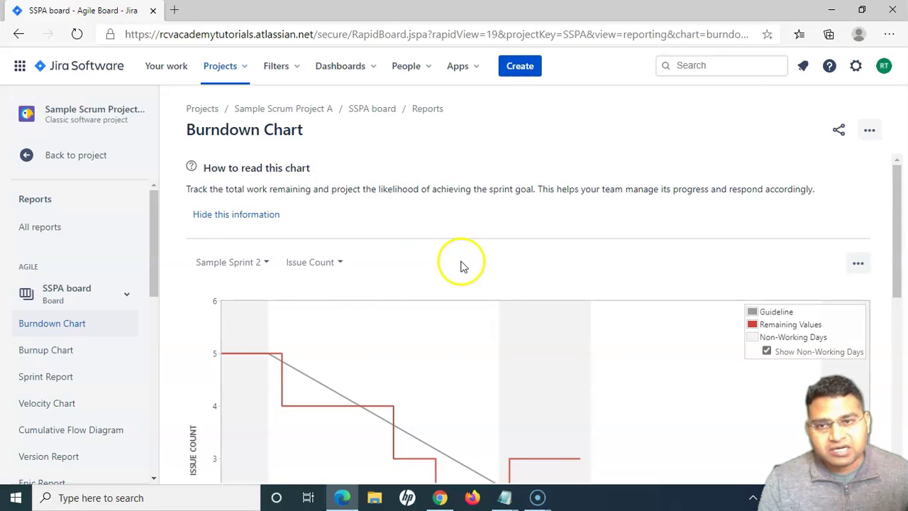
# - Change the burndown chart's sprint to Sample Sprint 1, which starts at 7 issues
pyautogui.scroll(-1, 533, 242)
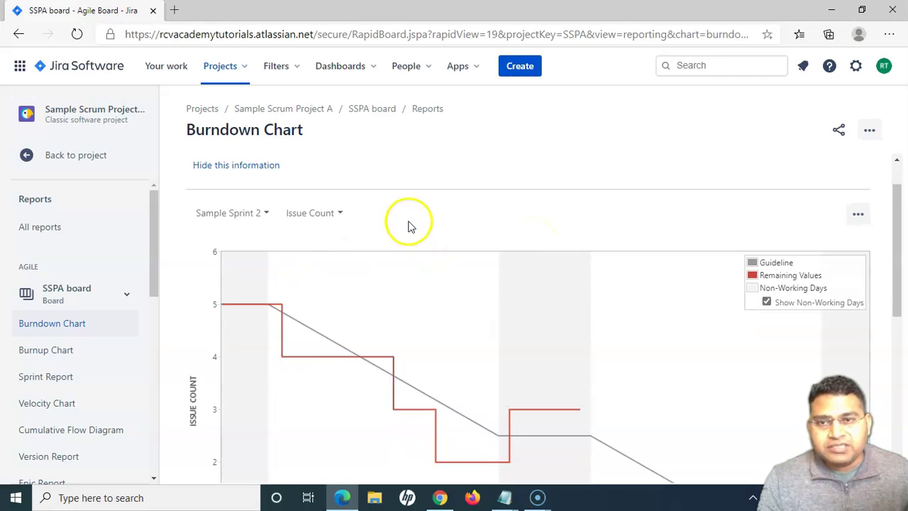
pyautogui.scroll(-1, 408, 226)
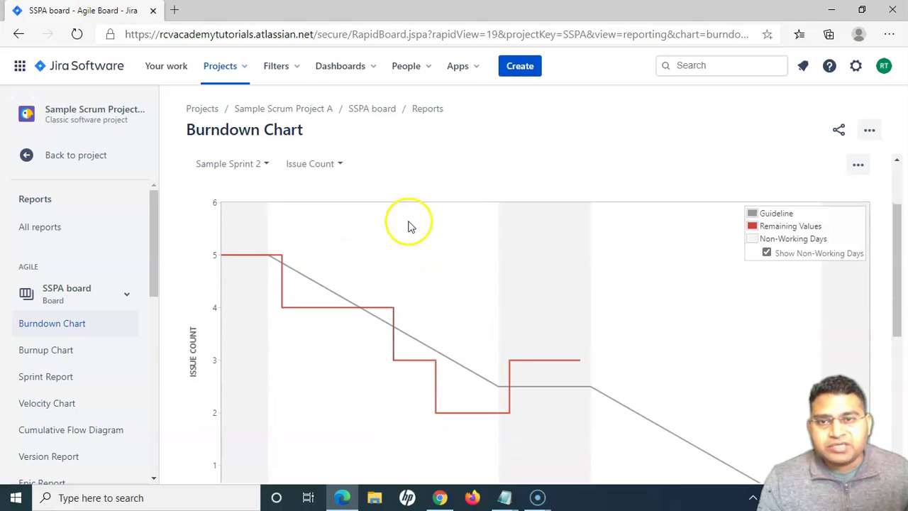
pyautogui.click(266, 170)
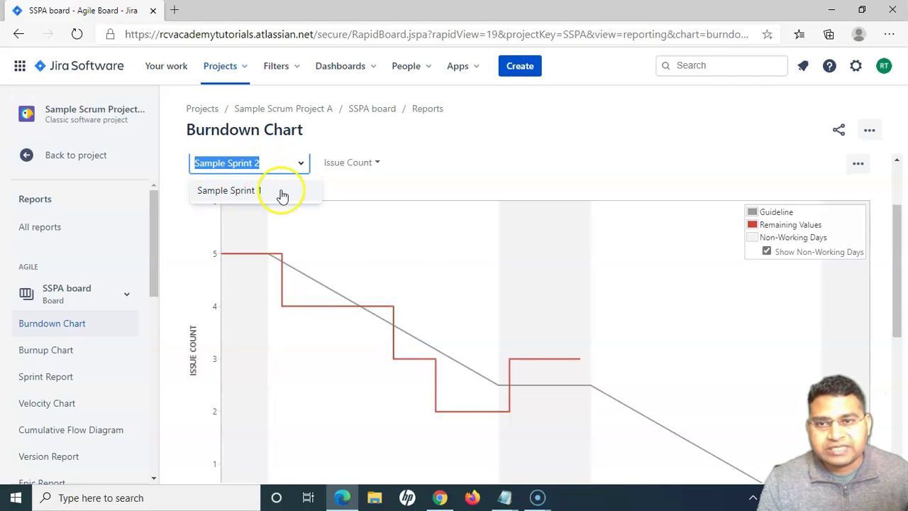
pyautogui.click(239, 193)
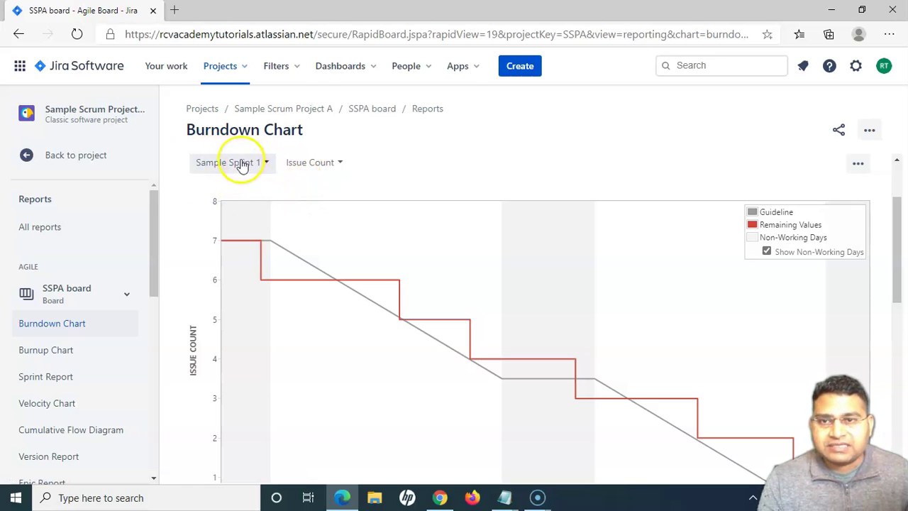
pyautogui.click(342, 165)
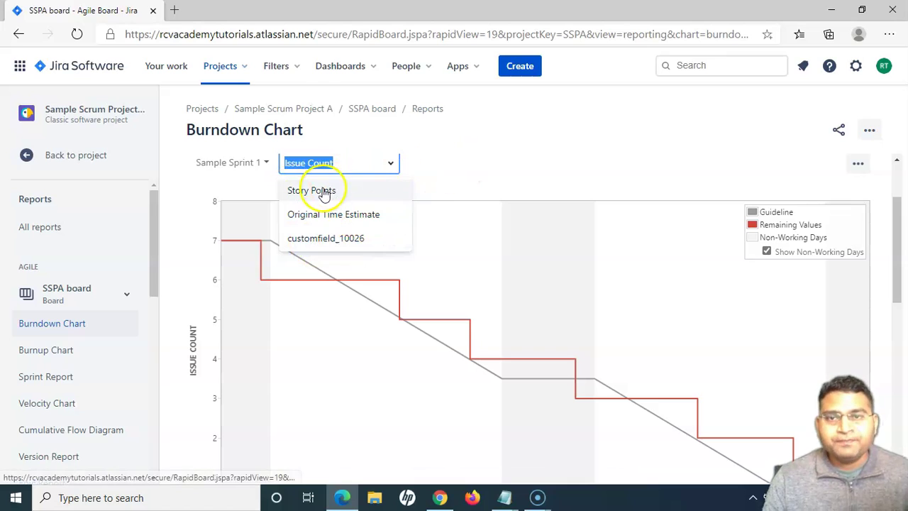
pyautogui.click(446, 174)
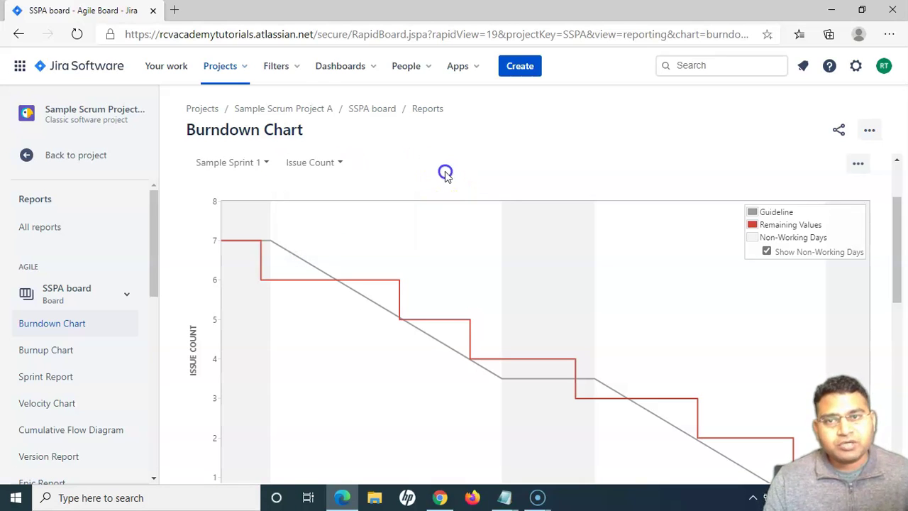
pyautogui.click(328, 169)
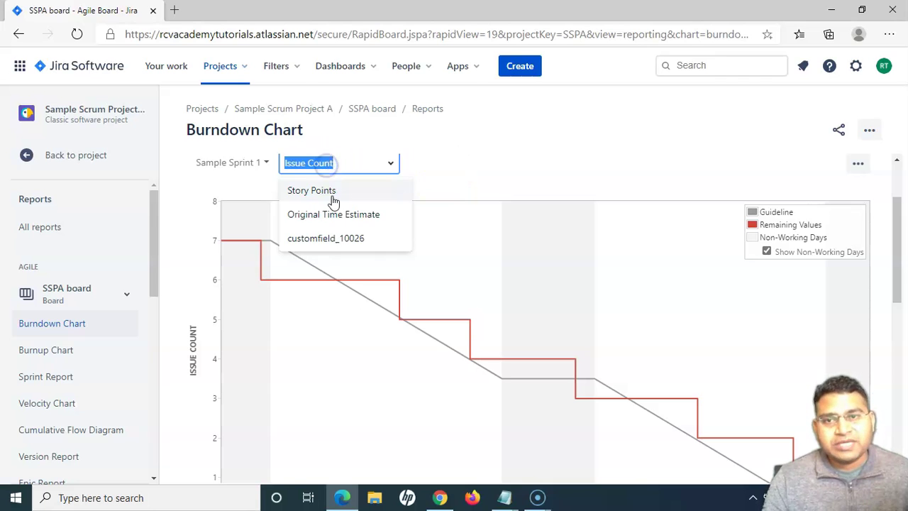
pyautogui.click(310, 215)
pyautogui.click(454, 172)
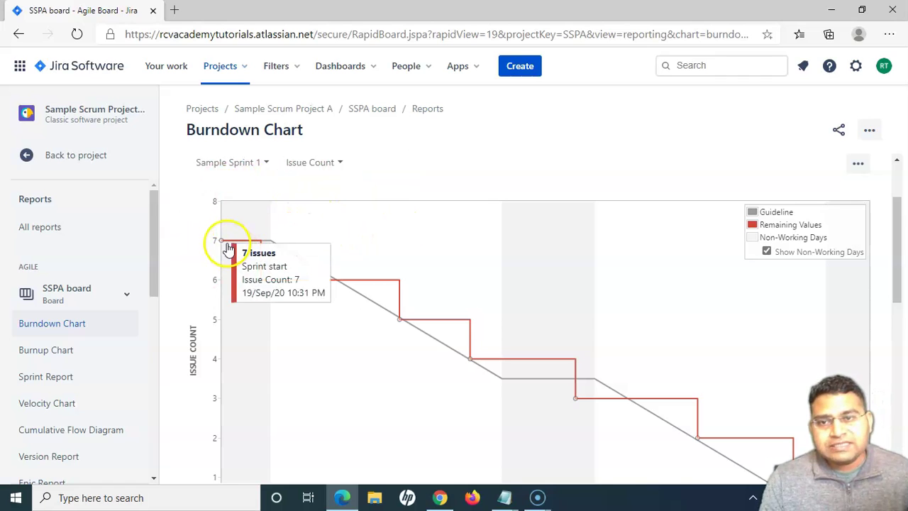
pyautogui.scroll(-1, 227, 298)
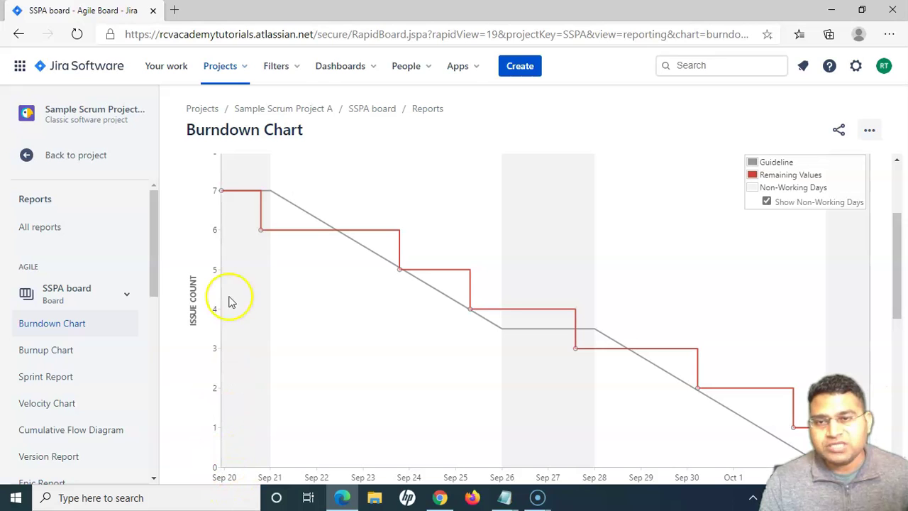
pyautogui.moveTo(221, 196)
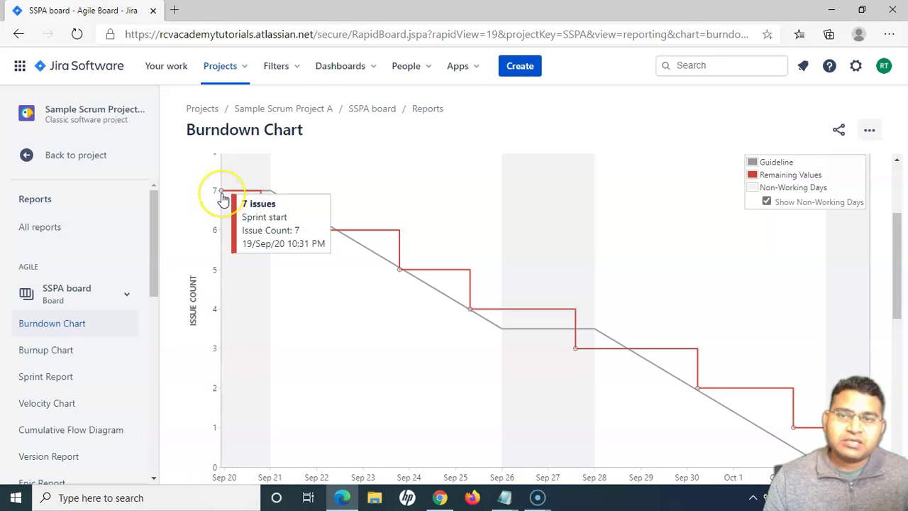
pyautogui.click(222, 197)
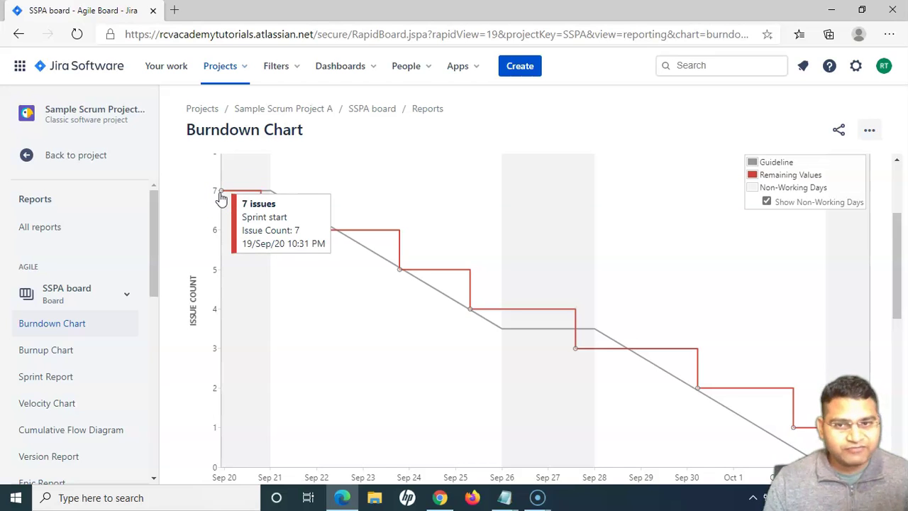
pyautogui.click(243, 197)
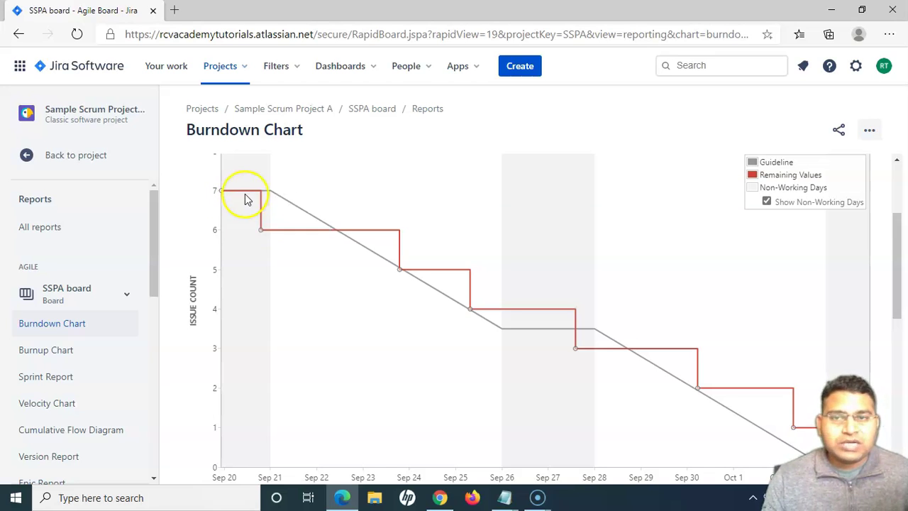
pyautogui.moveTo(262, 229)
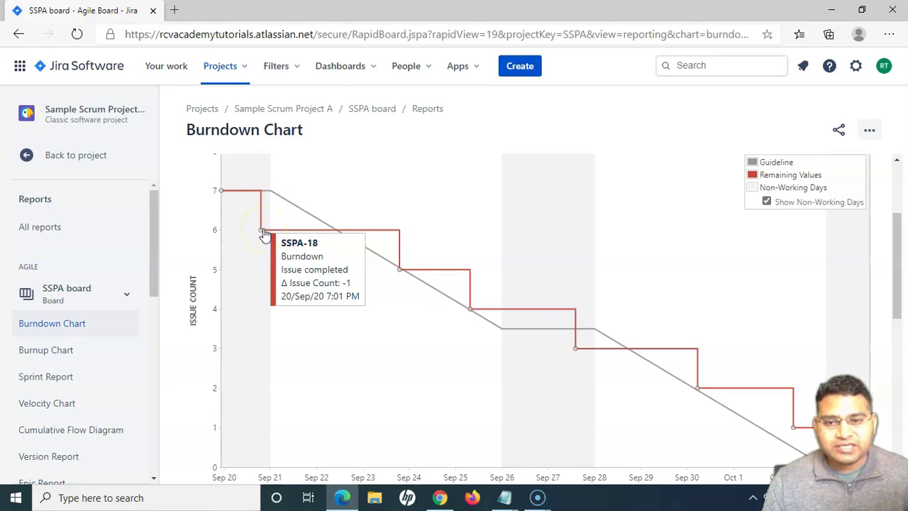
pyautogui.click(226, 193)
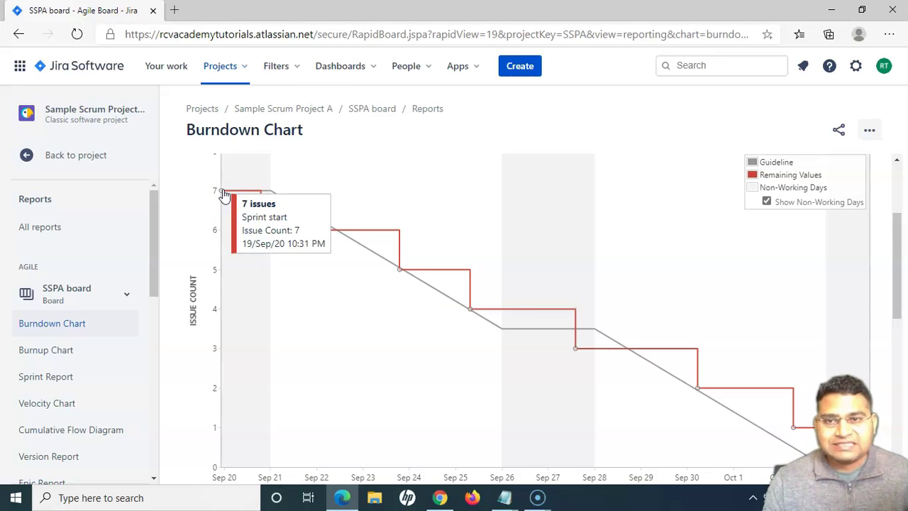
pyautogui.click(264, 232)
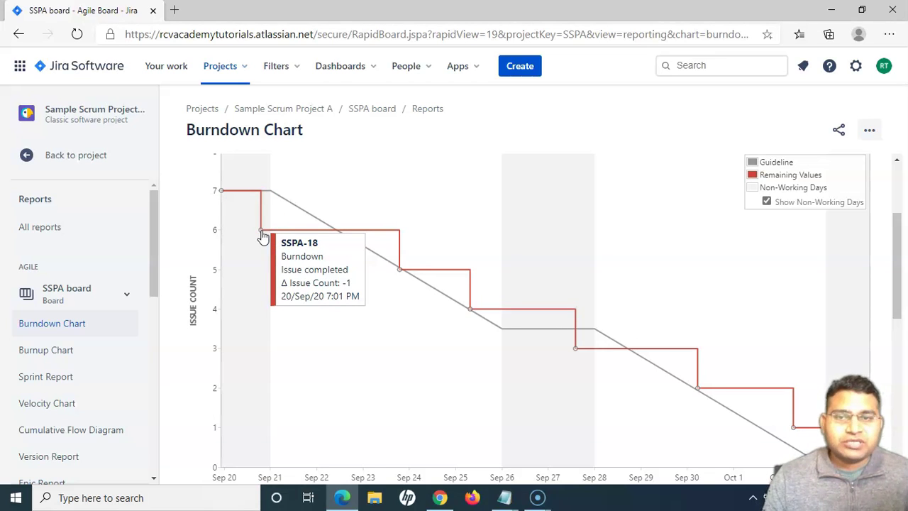
pyautogui.click(279, 254)
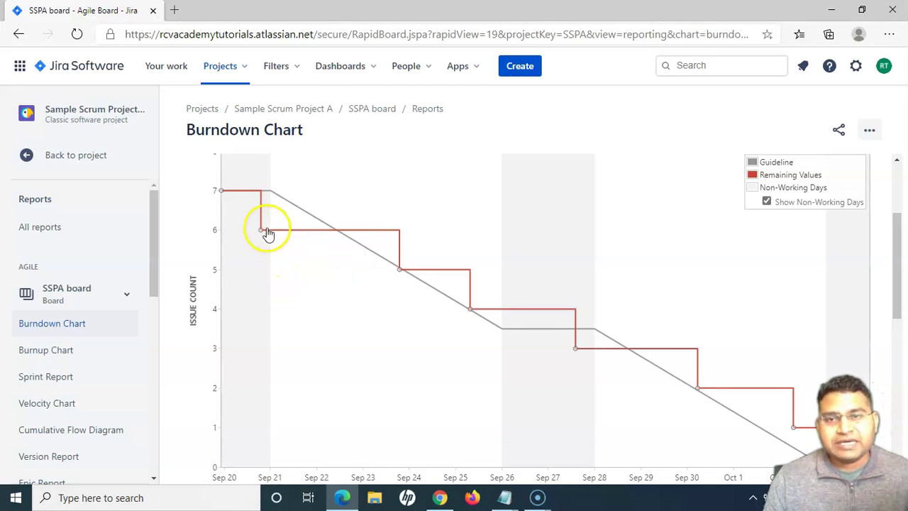
pyautogui.click(264, 234)
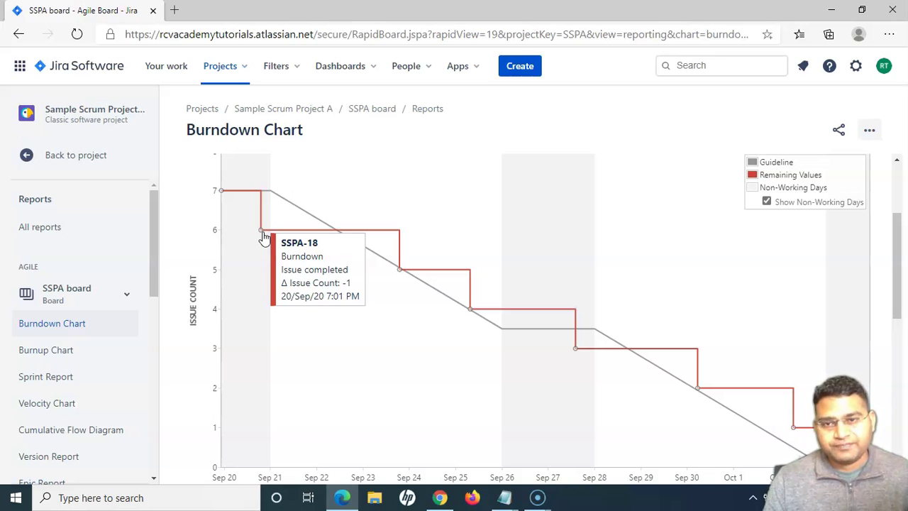
pyautogui.click(291, 237)
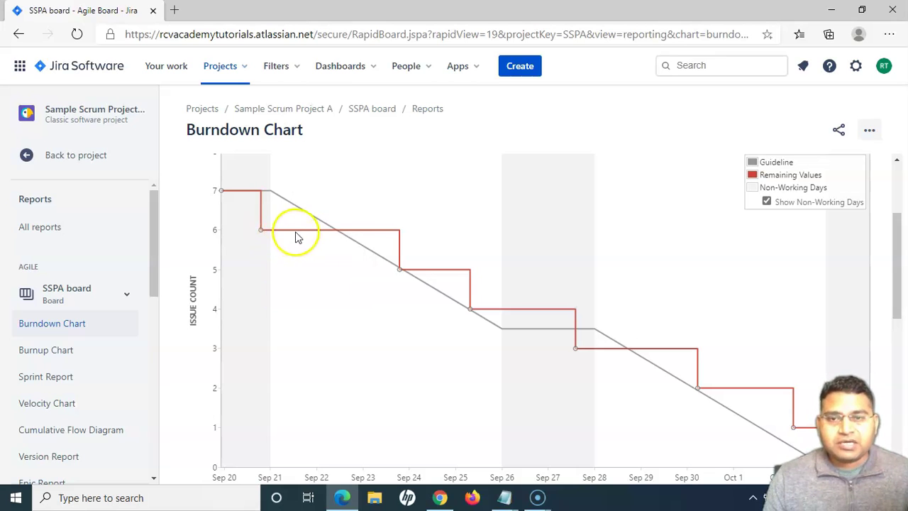
pyautogui.moveTo(402, 276)
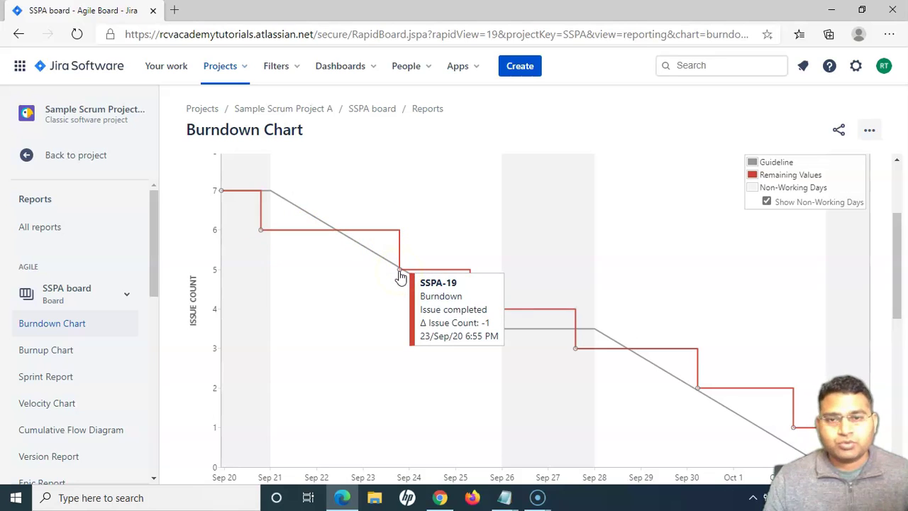
pyautogui.click(327, 237)
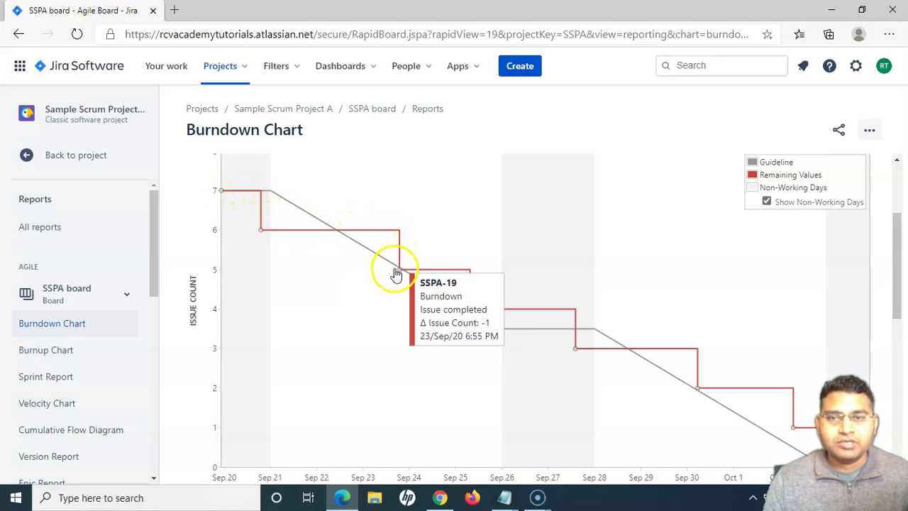
pyautogui.moveTo(259, 236); pyautogui.dragTo(401, 278)
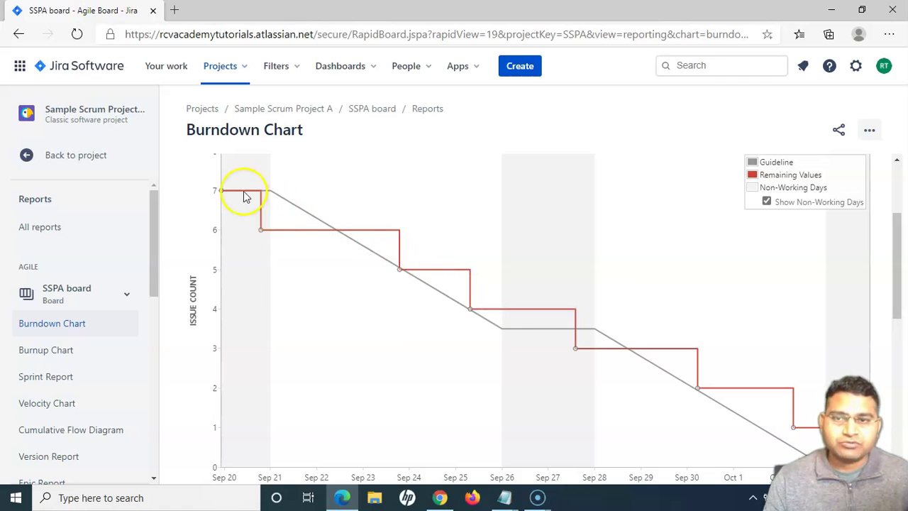
pyautogui.moveTo(401, 274)
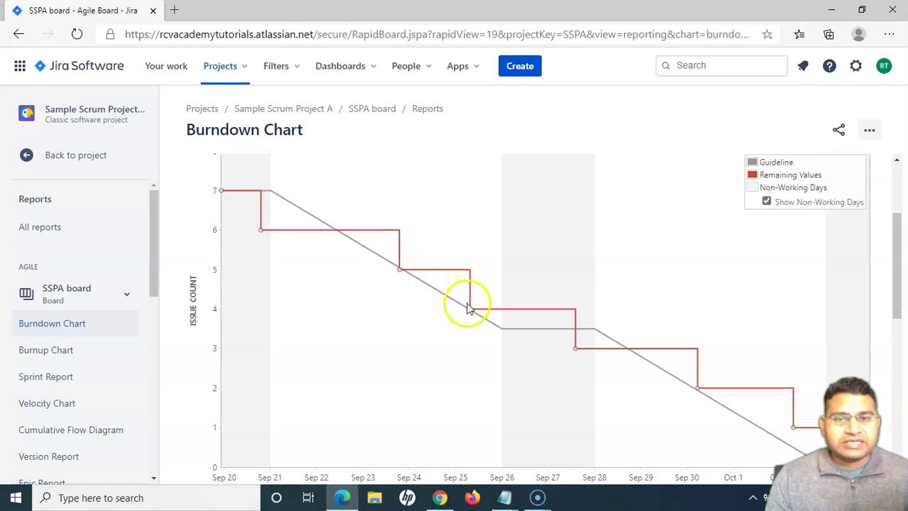
pyautogui.moveTo(473, 313)
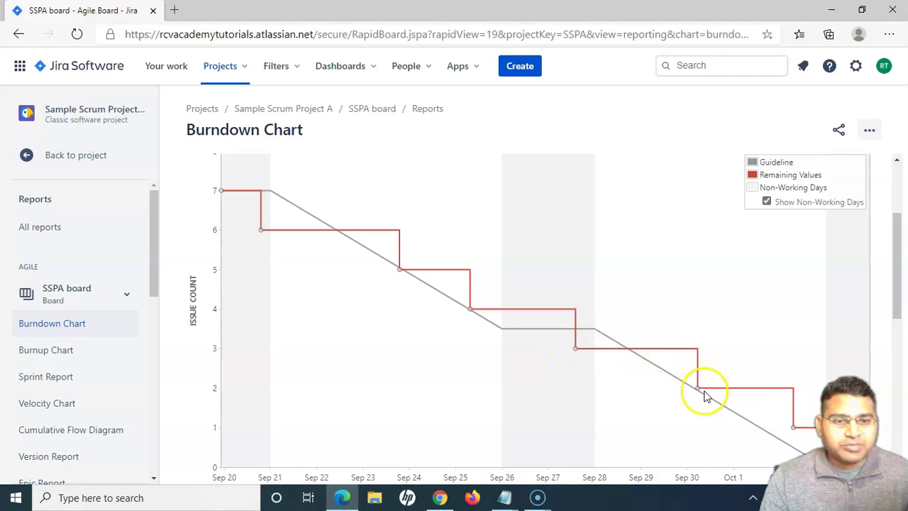
pyautogui.scroll(-1, 787, 408)
pyautogui.moveTo(794, 386)
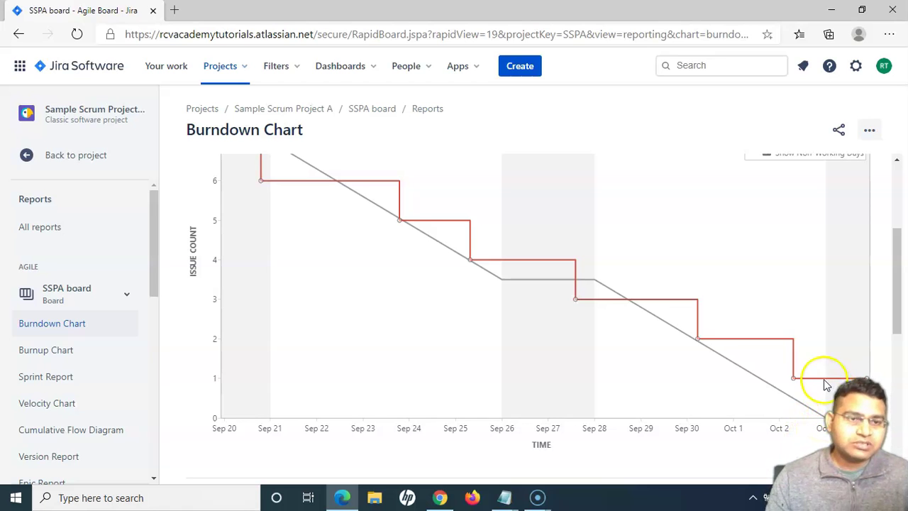
pyautogui.moveTo(867, 379)
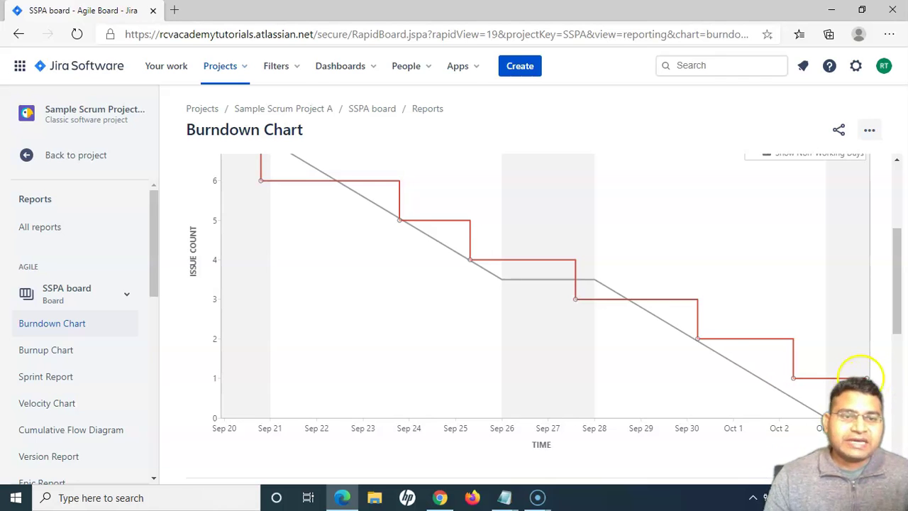
pyautogui.scroll(1, 807, 377)
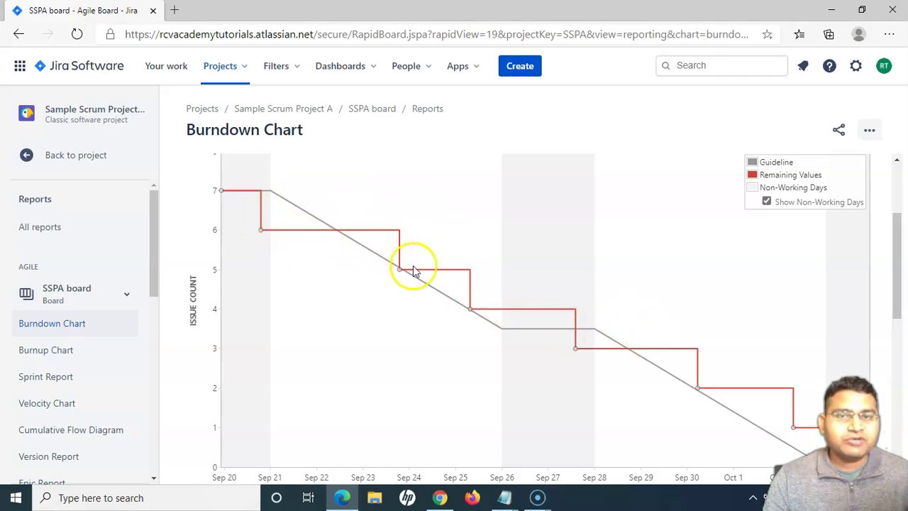
pyautogui.moveTo(574, 357)
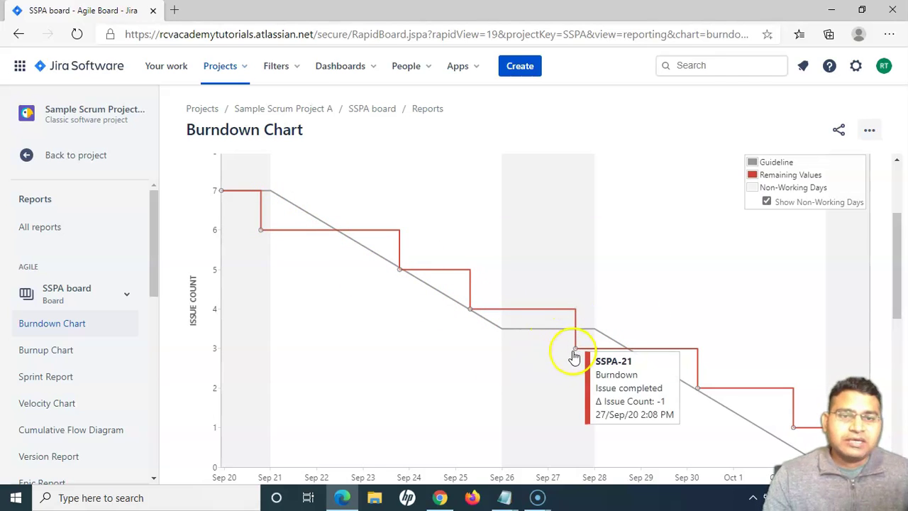
pyautogui.moveTo(696, 392)
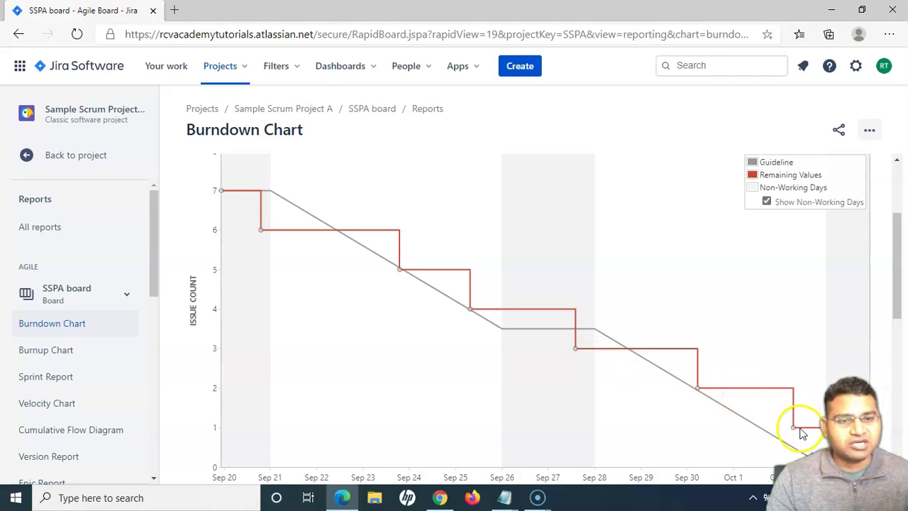
pyautogui.scroll(-1, 798, 429)
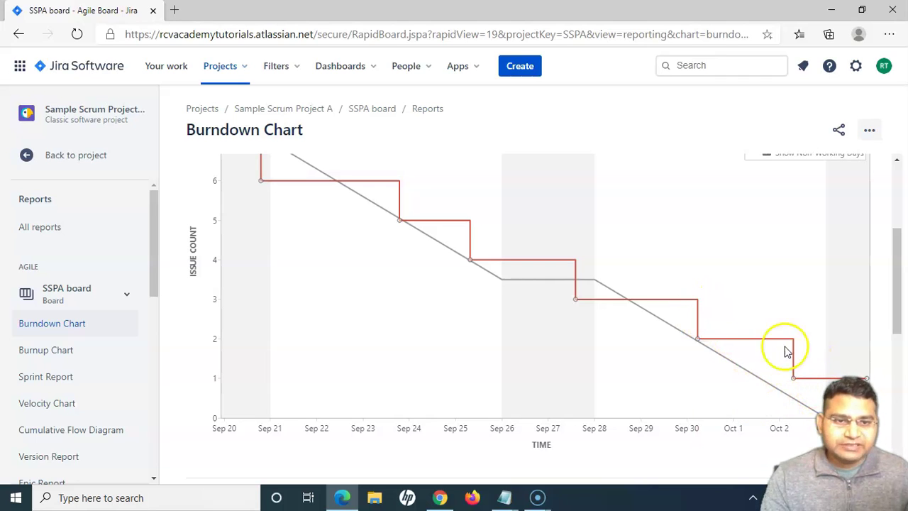
pyautogui.scroll(1, 422, 325)
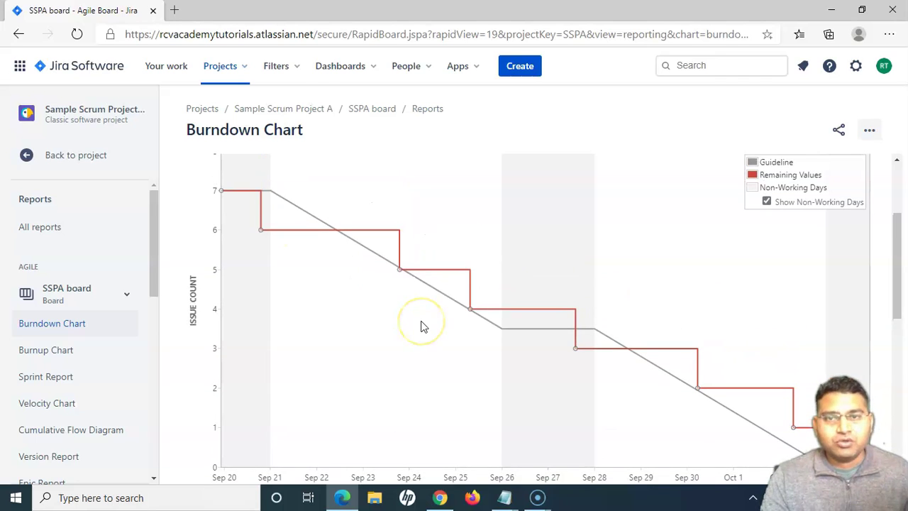
pyautogui.scroll(1, 440, 249)
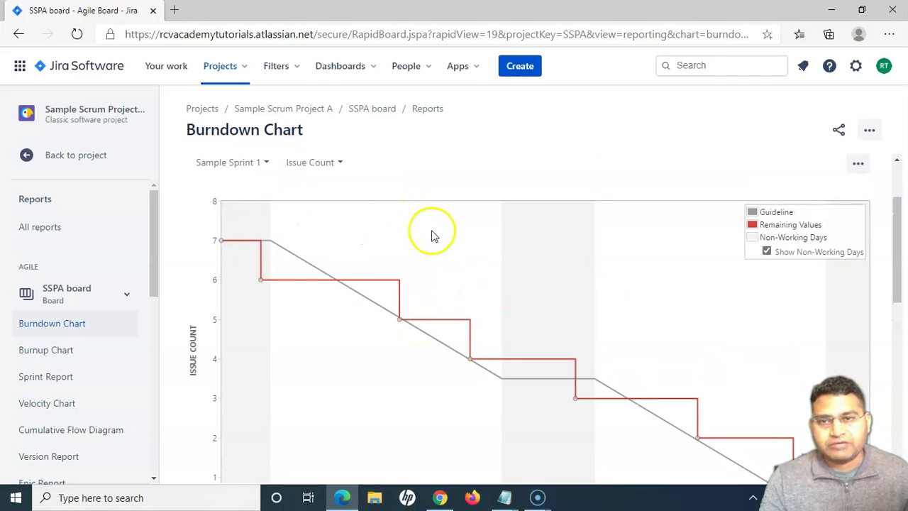
pyautogui.click(342, 167)
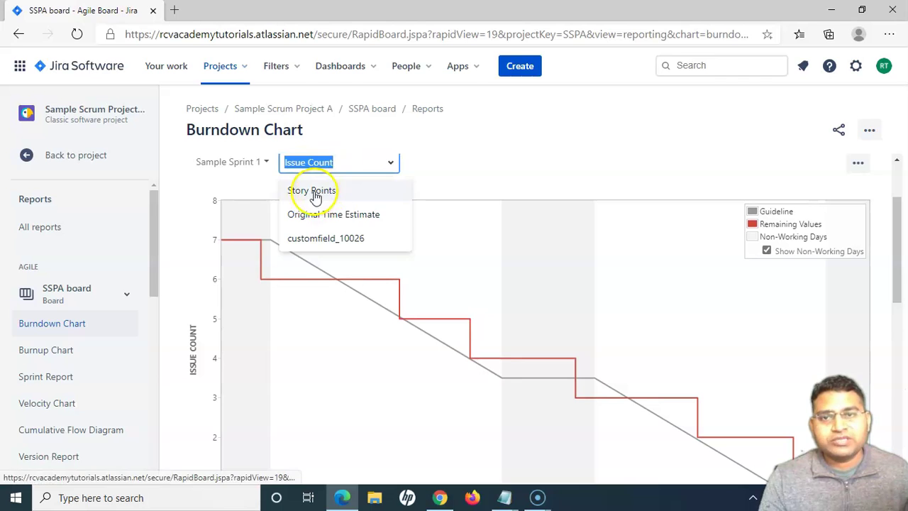
pyautogui.click(469, 183)
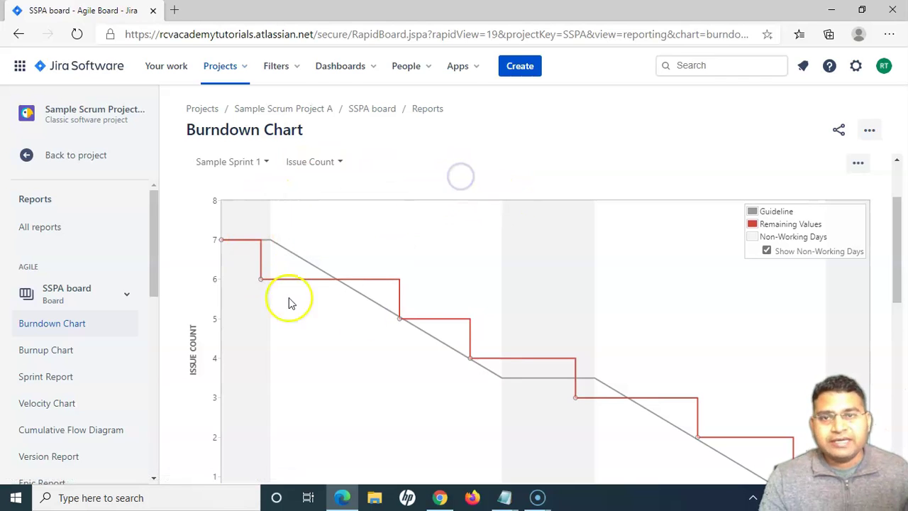
pyautogui.scroll(-2, 397, 325)
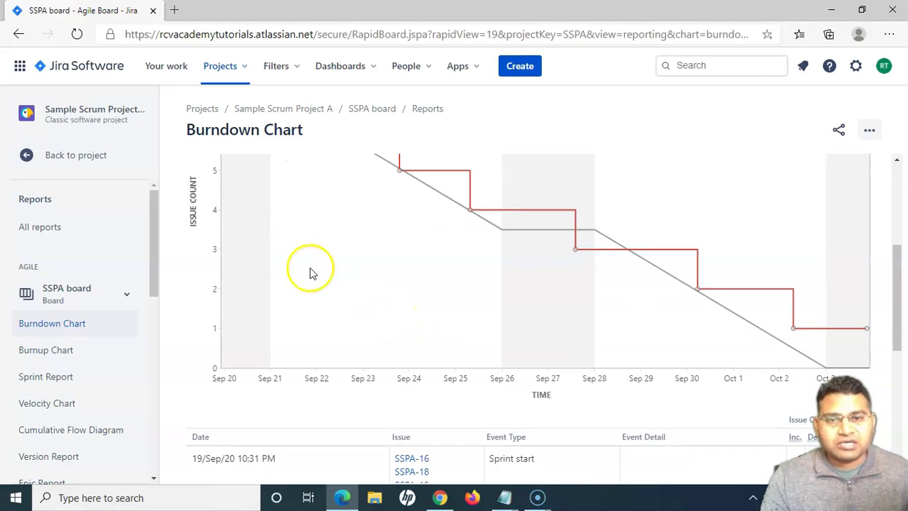
pyautogui.scroll(-1, 543, 277)
pyautogui.scroll(2, 426, 263)
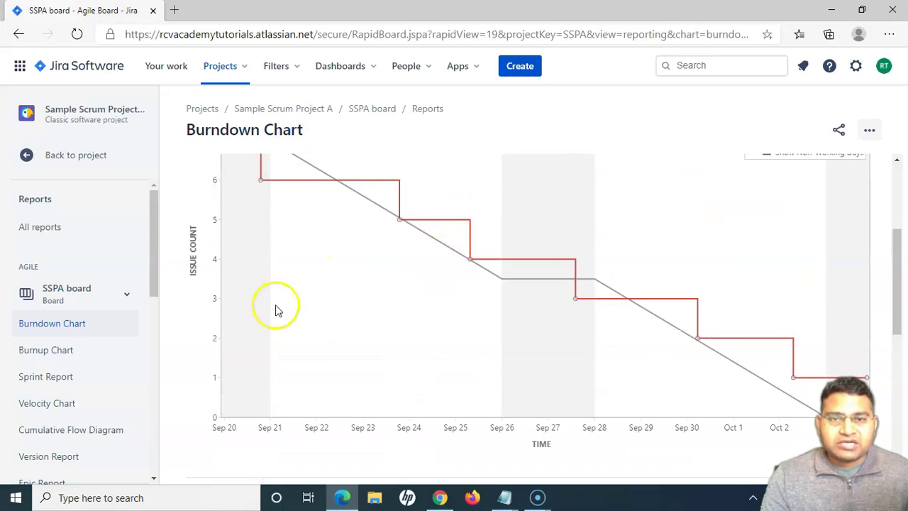
pyautogui.scroll(-1, 369, 284)
pyautogui.scroll(1, 405, 341)
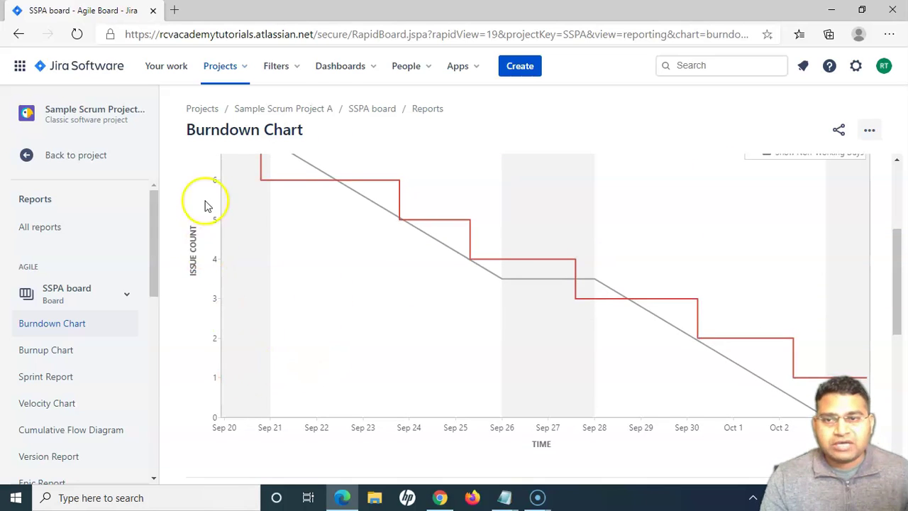
pyautogui.scroll(-1, 416, 364)
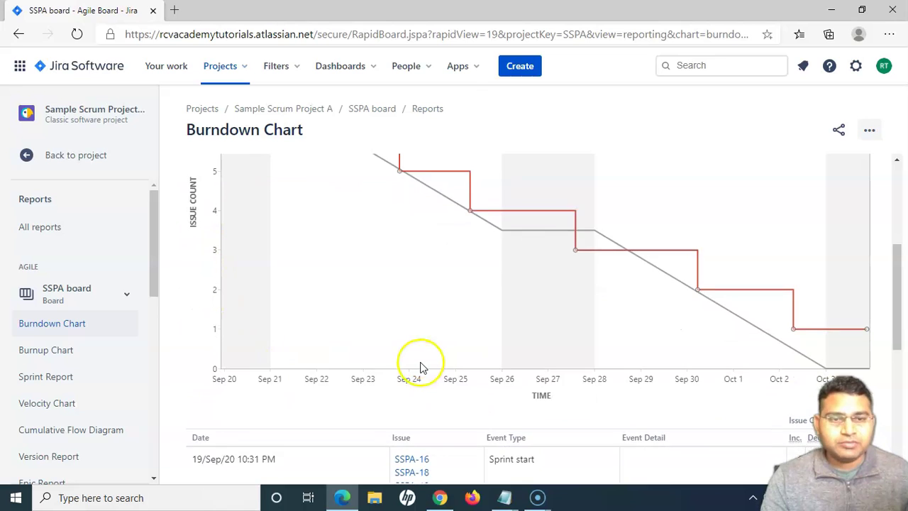
pyautogui.scroll(1, 618, 345)
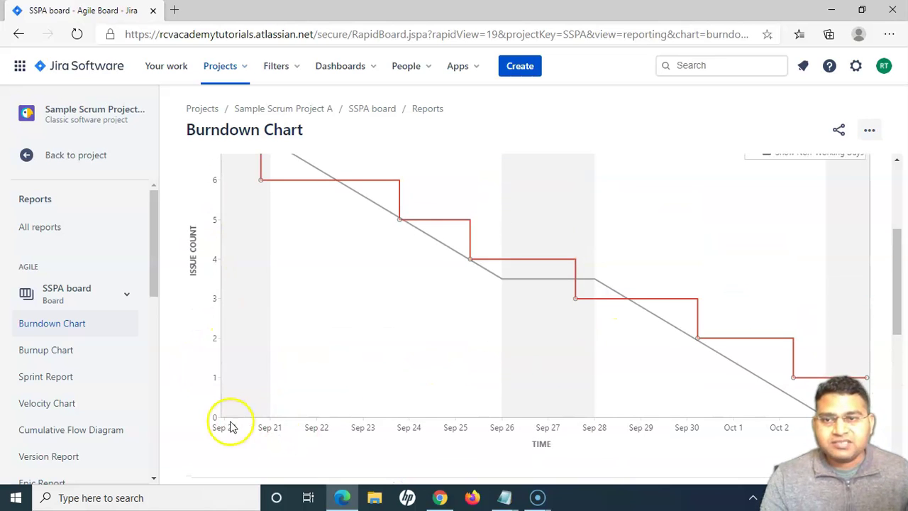
pyautogui.scroll(-2, 277, 360)
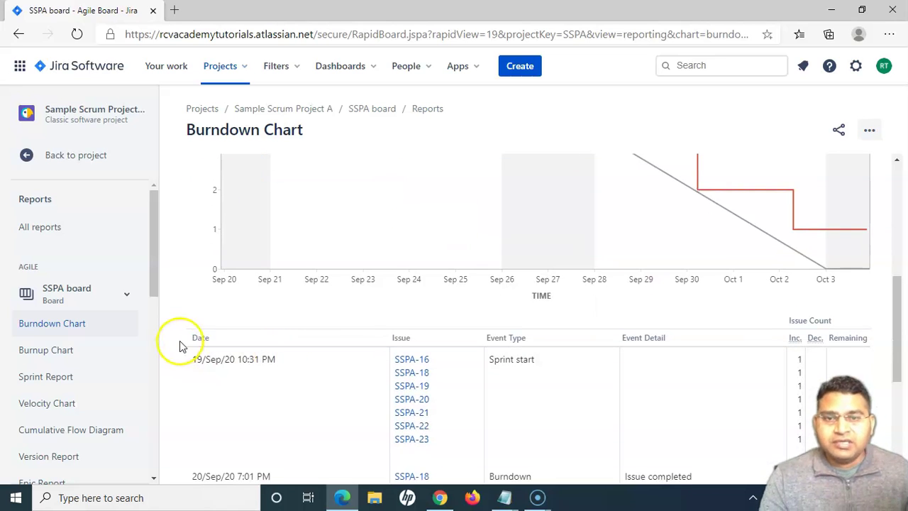
pyautogui.scroll(-1, 521, 339)
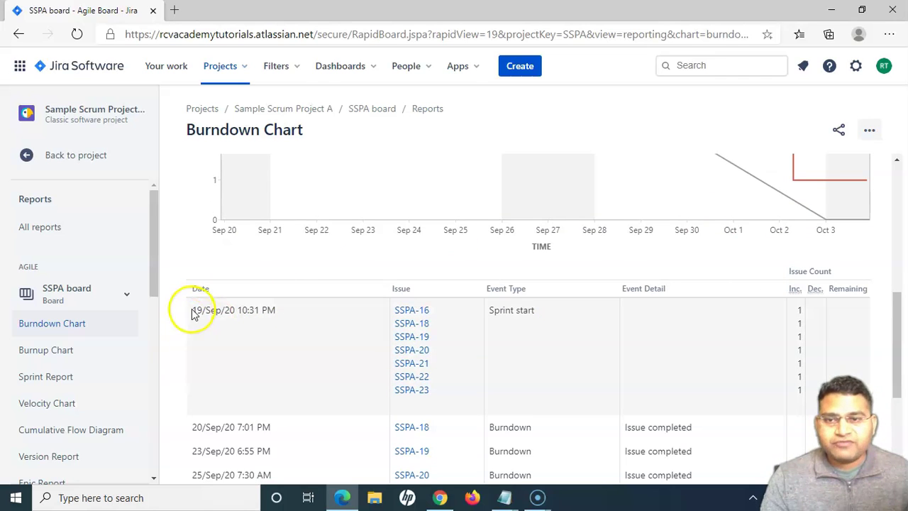
pyautogui.tripleClick(215, 309)
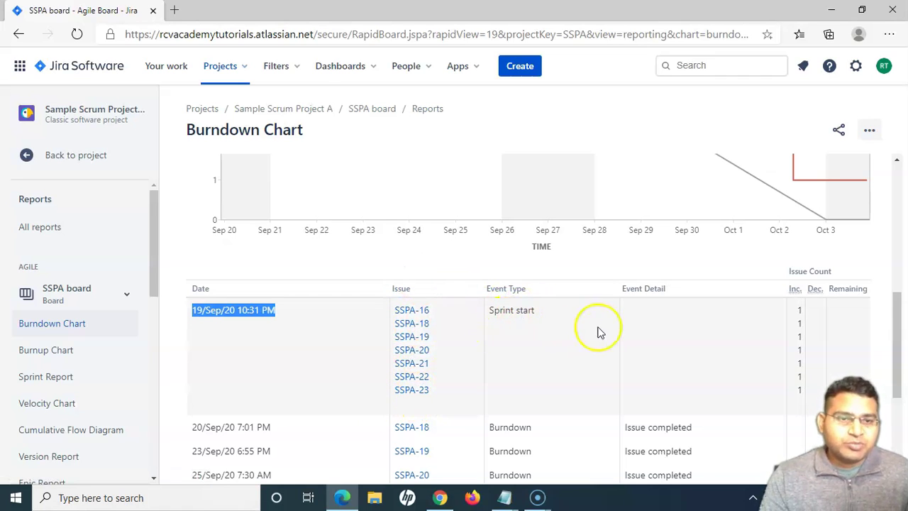
pyautogui.scroll(-1, 805, 394)
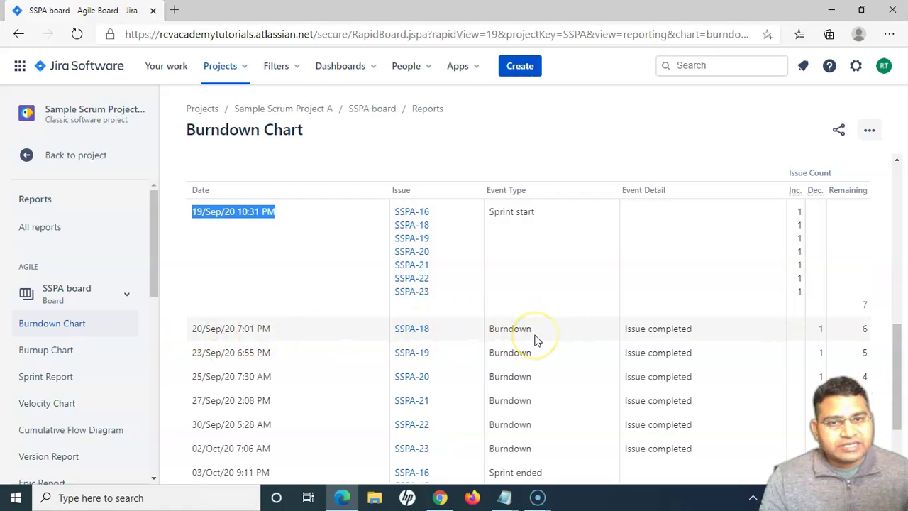
pyautogui.click(491, 329)
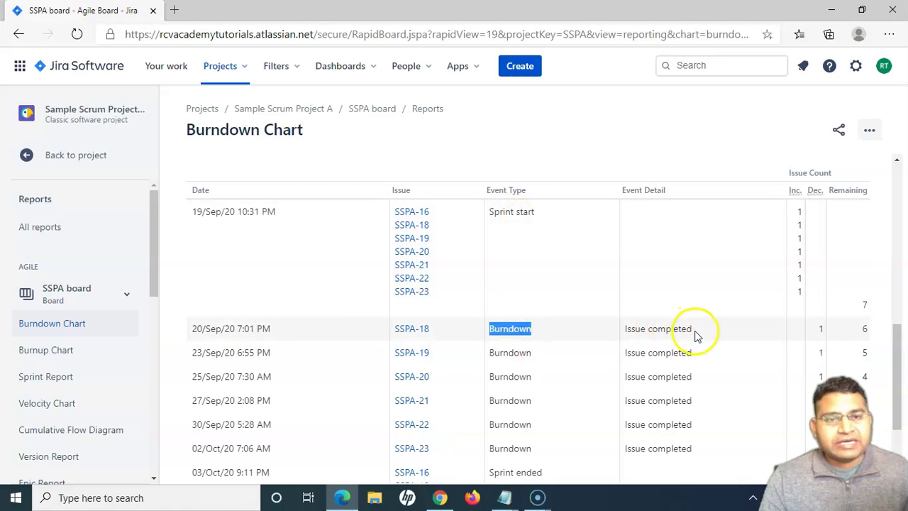
pyautogui.moveTo(693, 329); pyautogui.dragTo(626, 329)
pyautogui.scroll(-1, 524, 347)
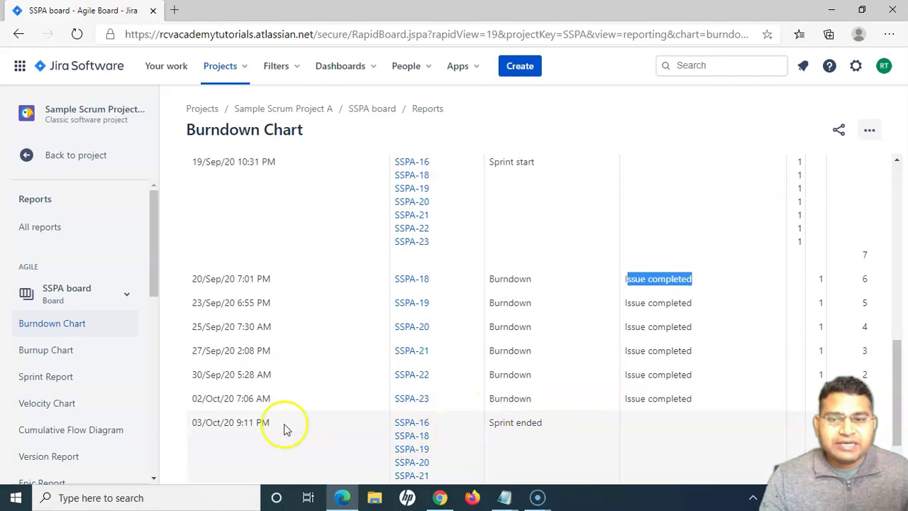
pyautogui.moveTo(188, 426); pyautogui.dragTo(315, 422)
pyautogui.click(314, 422)
pyautogui.moveTo(489, 427); pyautogui.dragTo(579, 424)
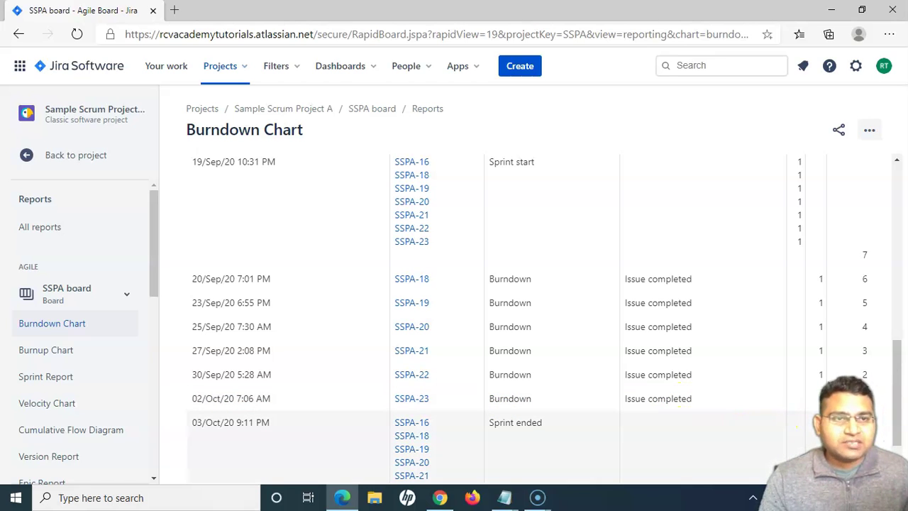
pyautogui.click(877, 422)
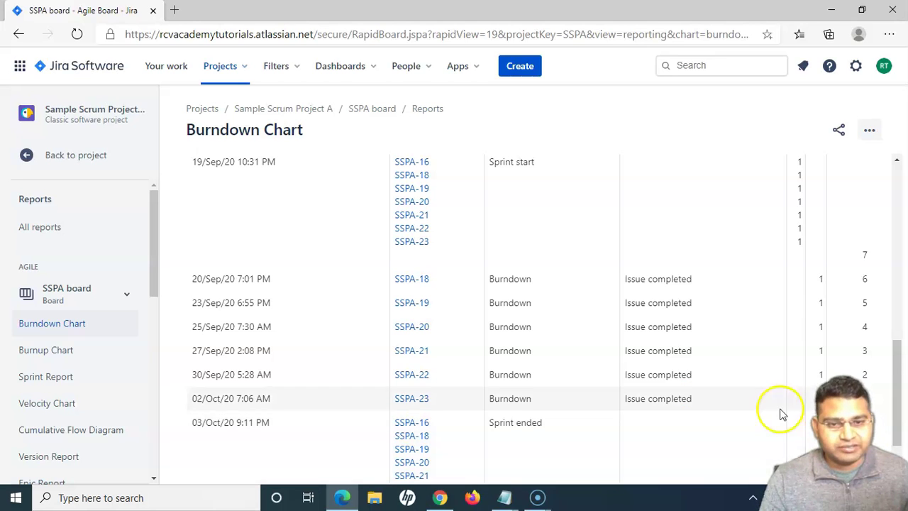
pyautogui.scroll(-1, 788, 412)
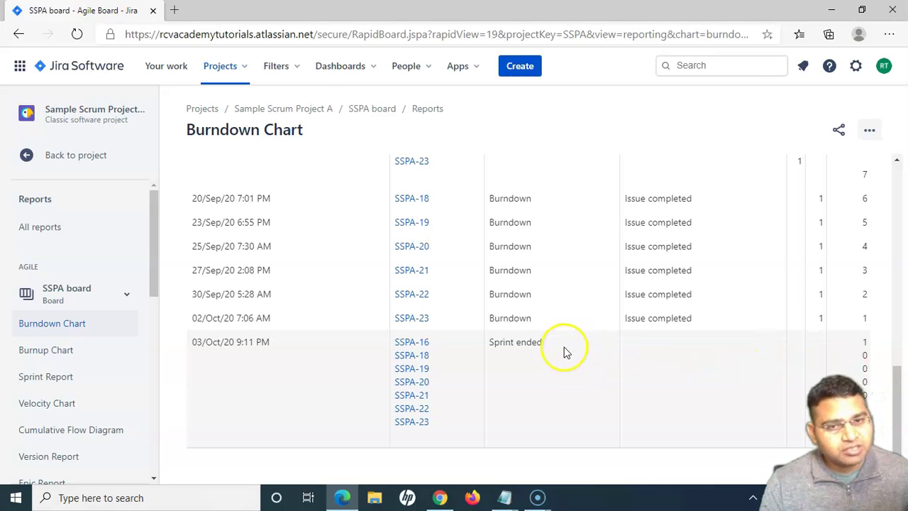
pyautogui.scroll(6, 555, 381)
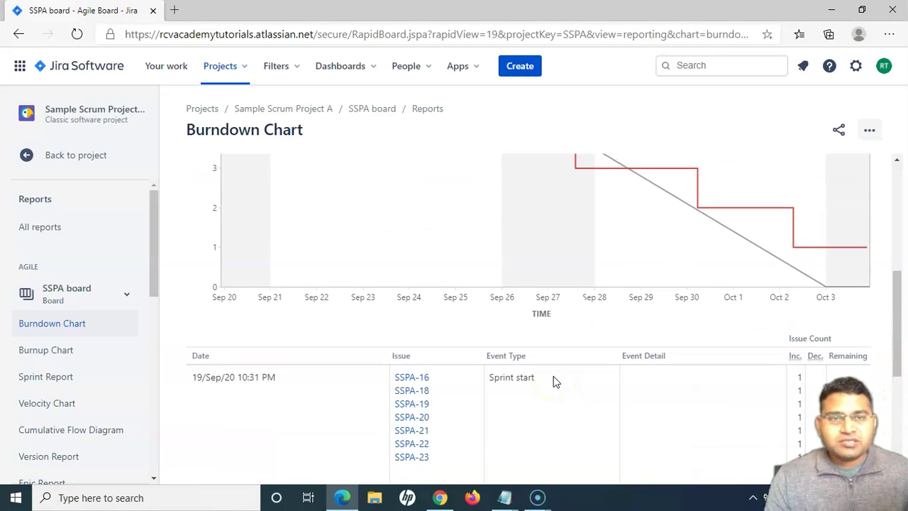
pyautogui.scroll(2, 555, 381)
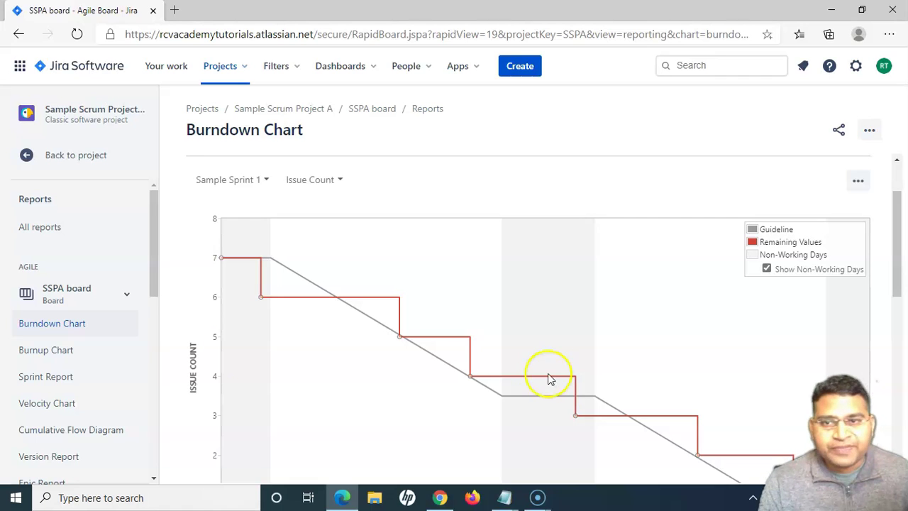
pyautogui.scroll(1, 518, 244)
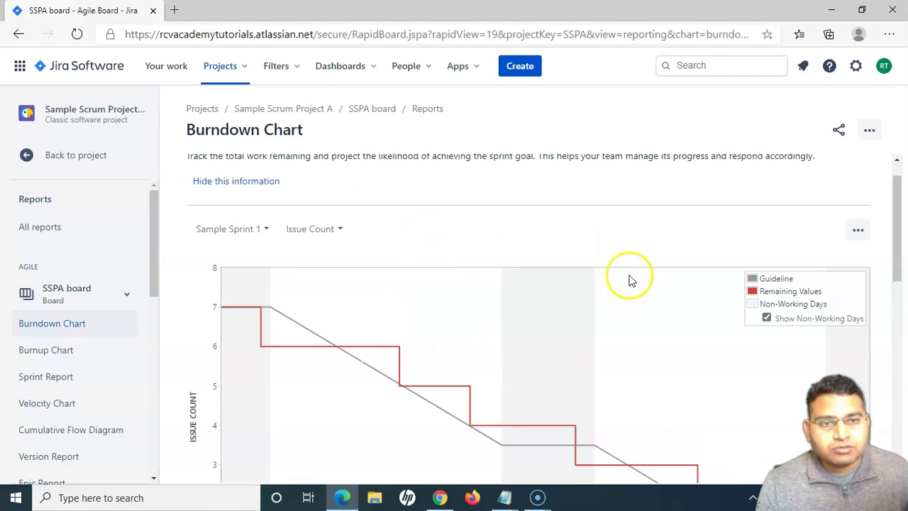
# - Turn Show Non-Working Days off and back on in the chart legend
pyautogui.click(768, 320)
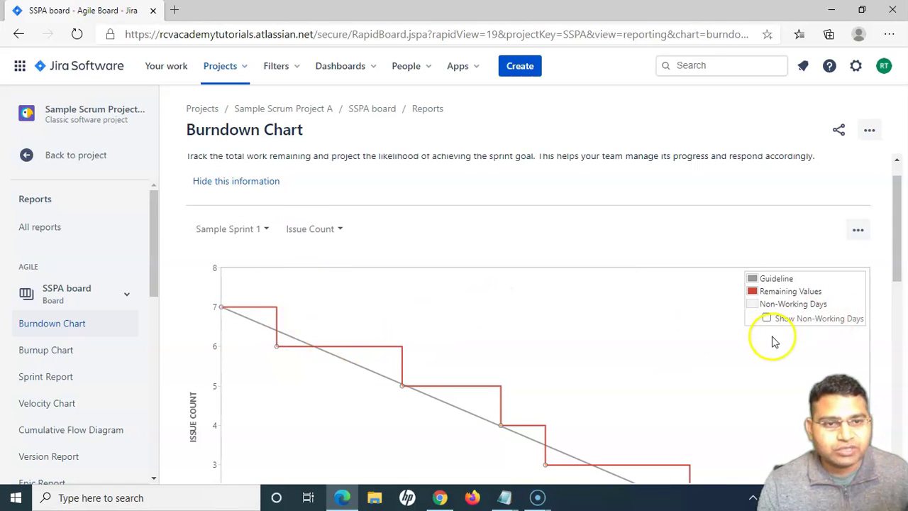
pyautogui.scroll(-1, 774, 341)
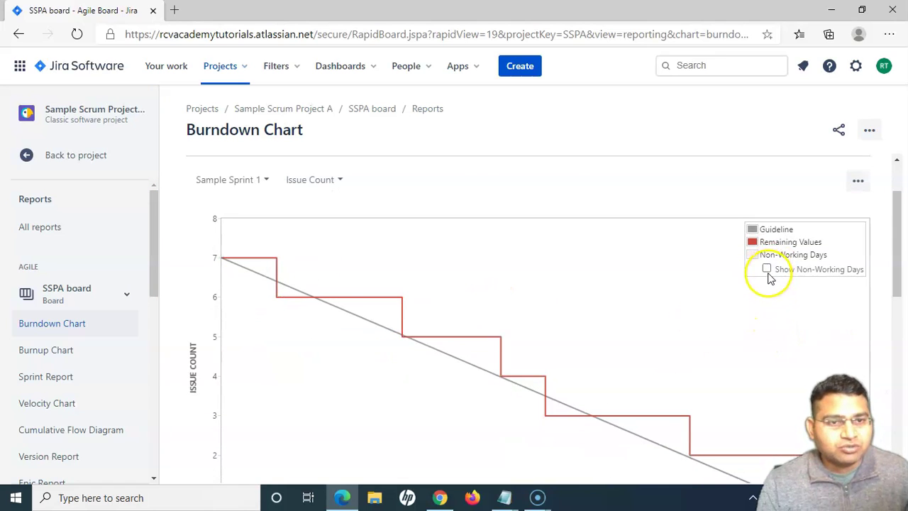
pyautogui.click(766, 268)
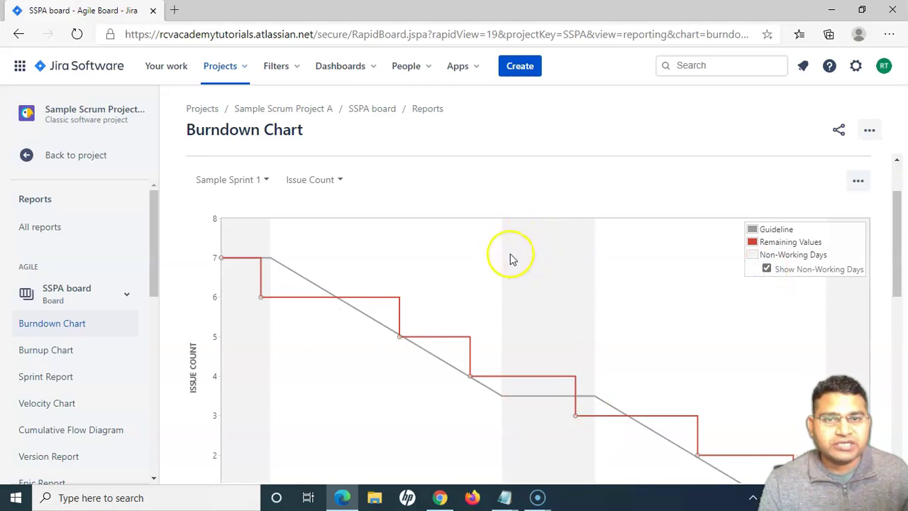
# - Switch the burndown chart back to Sample Sprint 2
pyautogui.scroll(2, 428, 306)
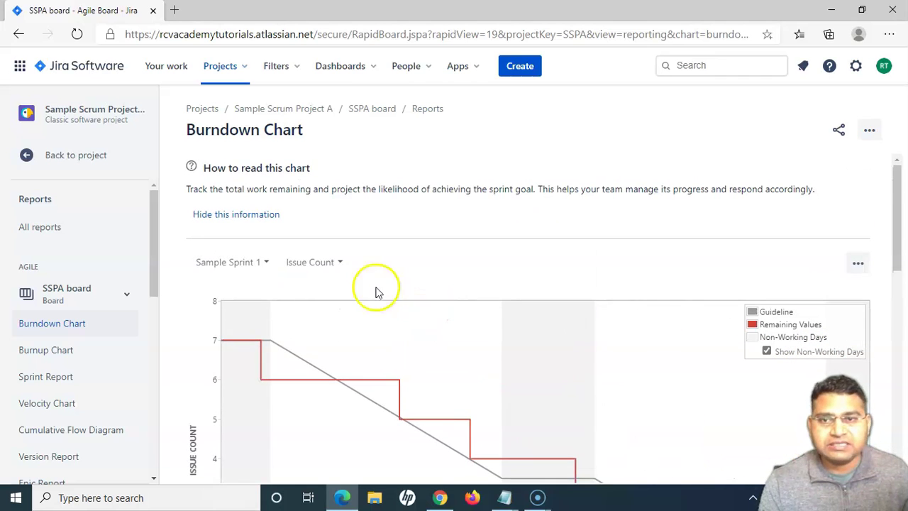
pyautogui.click(264, 261)
pyautogui.click(240, 296)
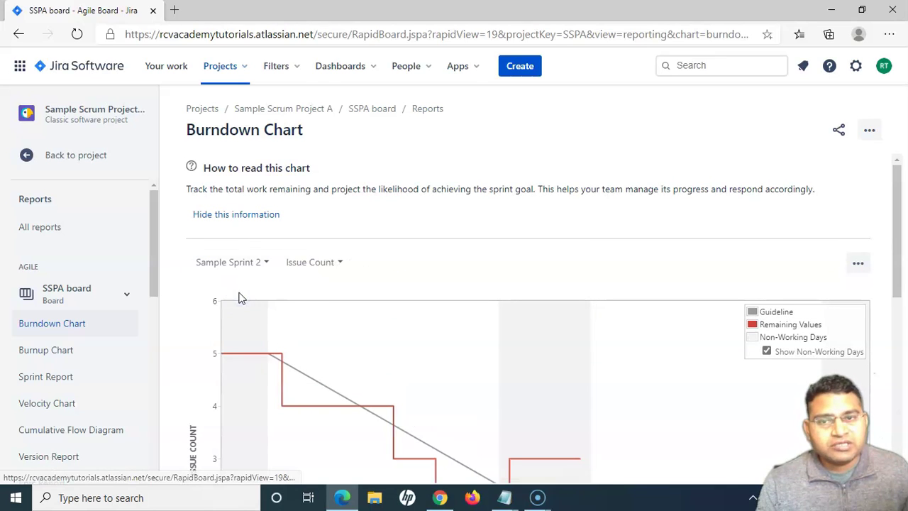